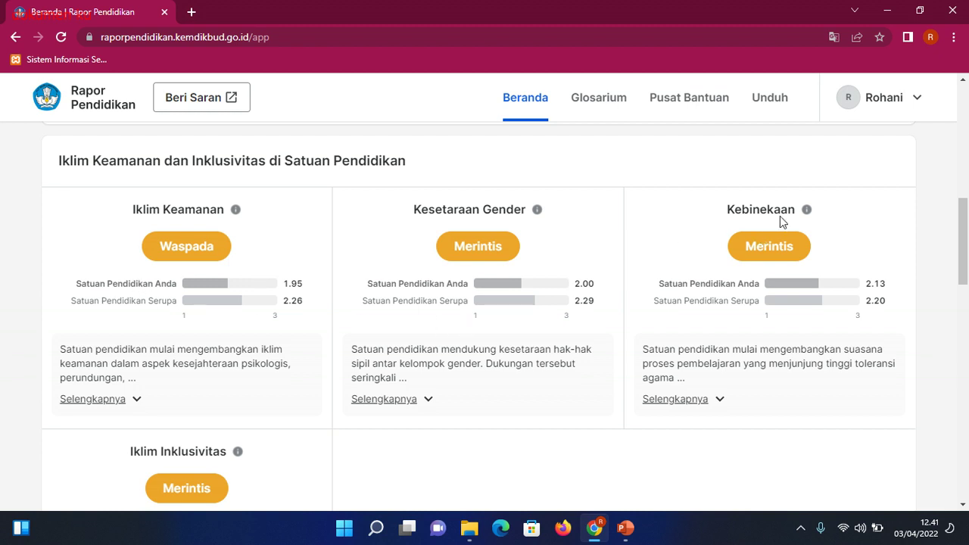
Step: Review the indicator summaries on the Beranda page, from Iklim Keamanan dan Inklusivitas through Kompetensi GTK to the quality assessment section
scroll(967, 201, up, 5)
scroll(967, 228, down, 6)
drag(967, 284, 965, 400)
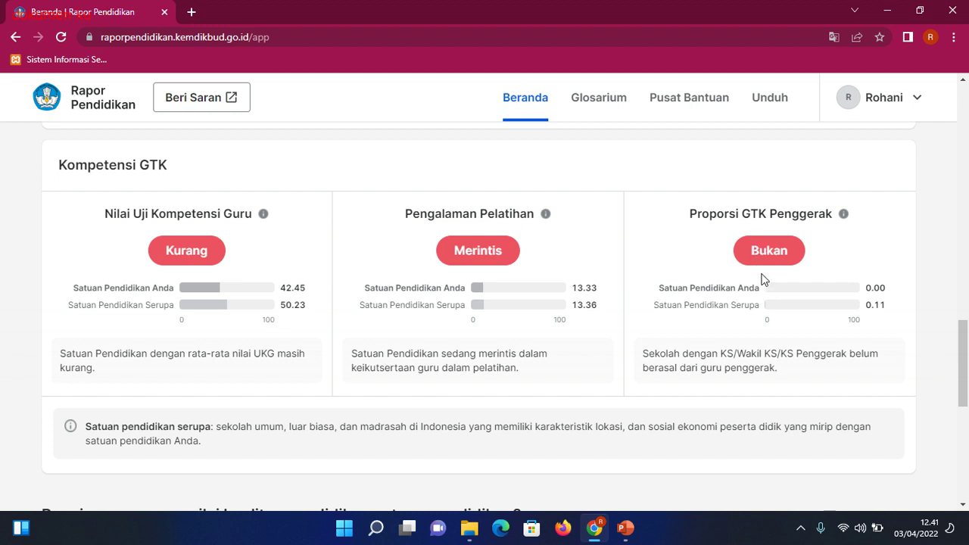
drag(964, 338, 968, 443)
scroll(698, 382, up, 2)
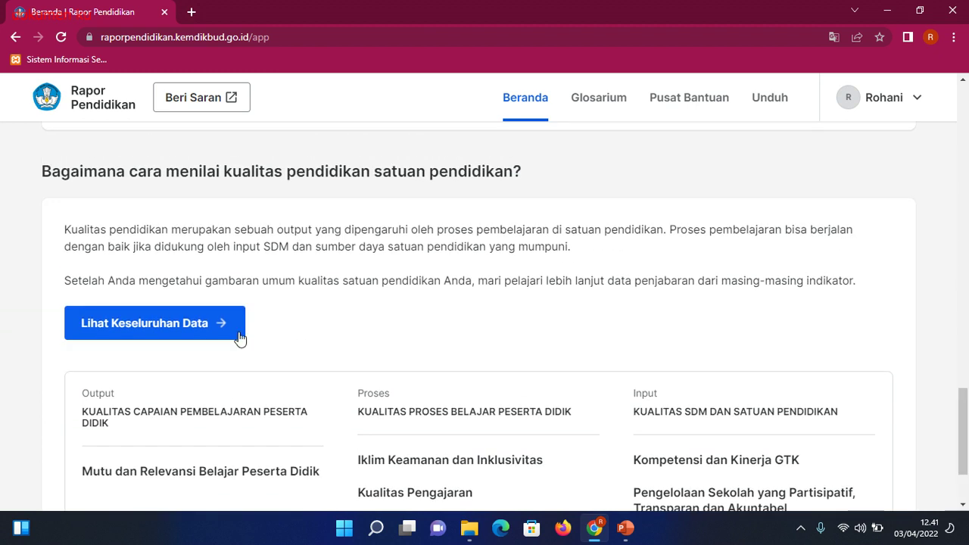
Step: Open the full report data and examine the Mutu Hasil Belajar and Mutu Pembelajaran indicators
click(147, 317)
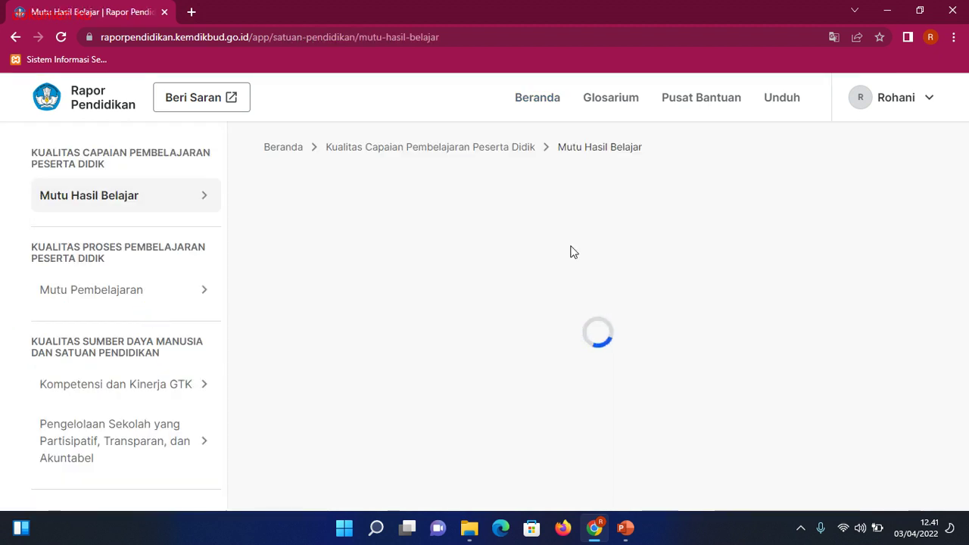
drag(968, 218, 968, 465)
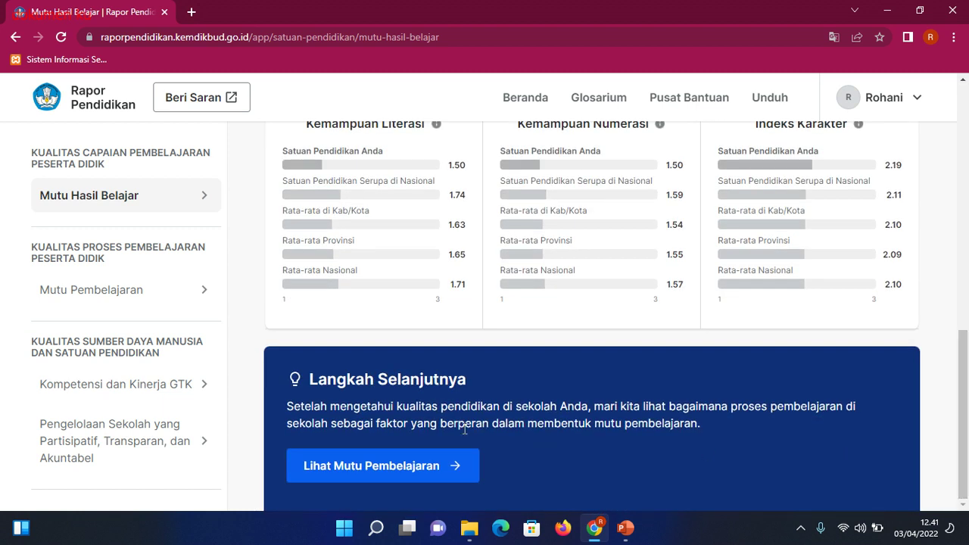
click(386, 467)
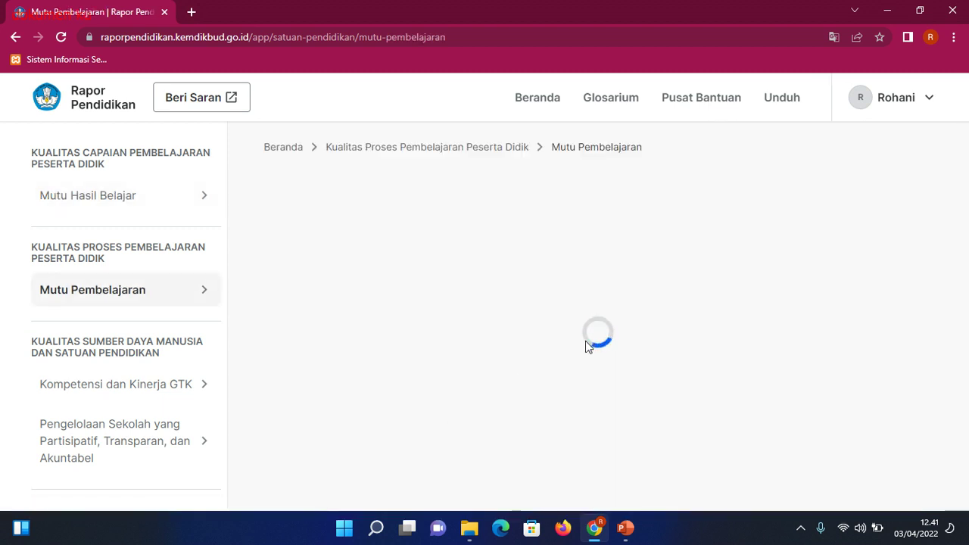
drag(965, 182, 968, 327)
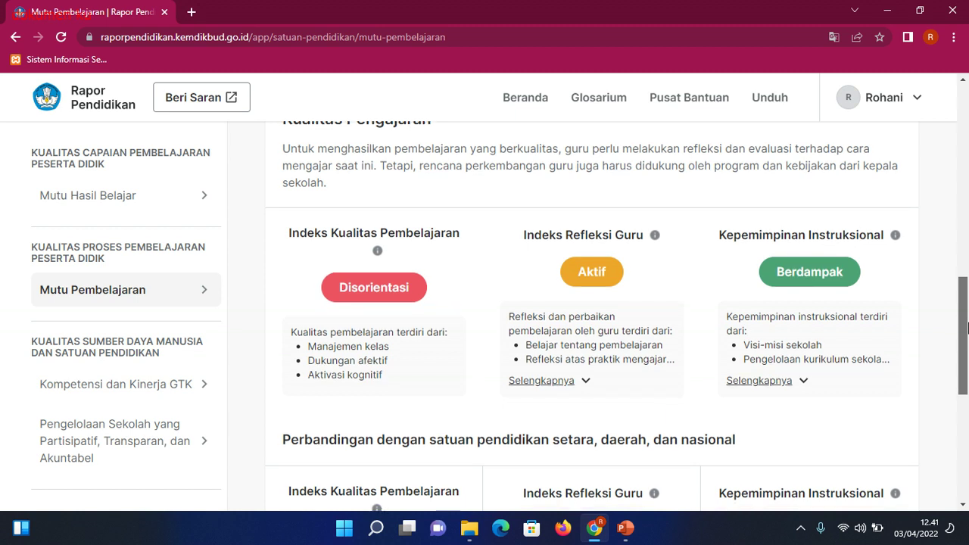
mouse_move(967, 328)
mouse_down()
mouse_move(961, 365)
mouse_move(966, 345)
mouse_up()
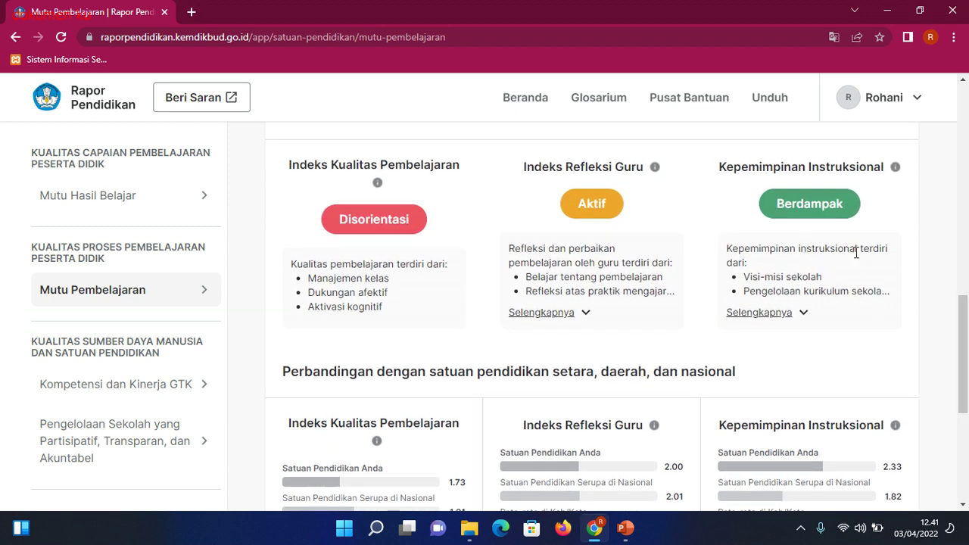
drag(965, 348, 968, 432)
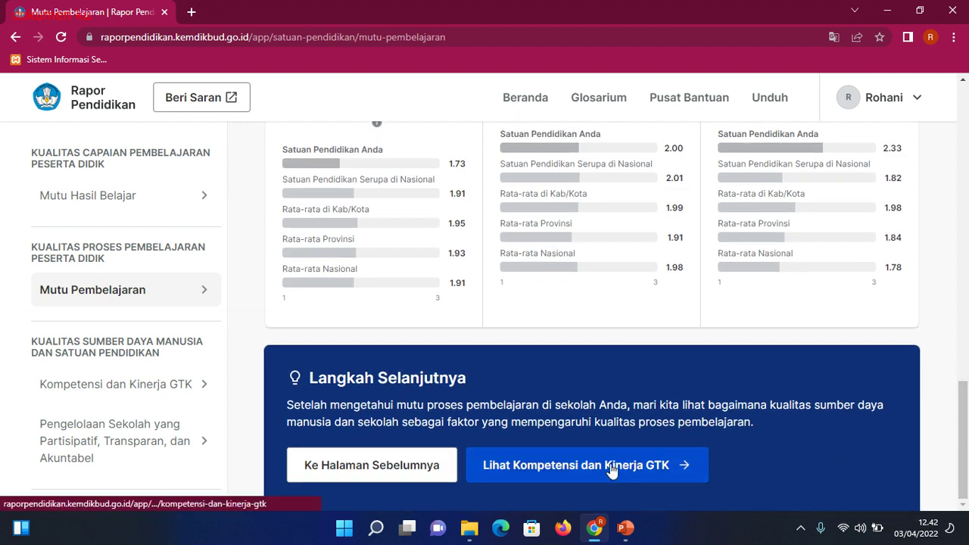
Step: Examine the Kompetensi dan Kinerja GTK indicators and those for Pengelolaan Sekolah yang Partisipatif, Transparan, dan Akuntabel
click(612, 468)
drag(967, 195, 968, 239)
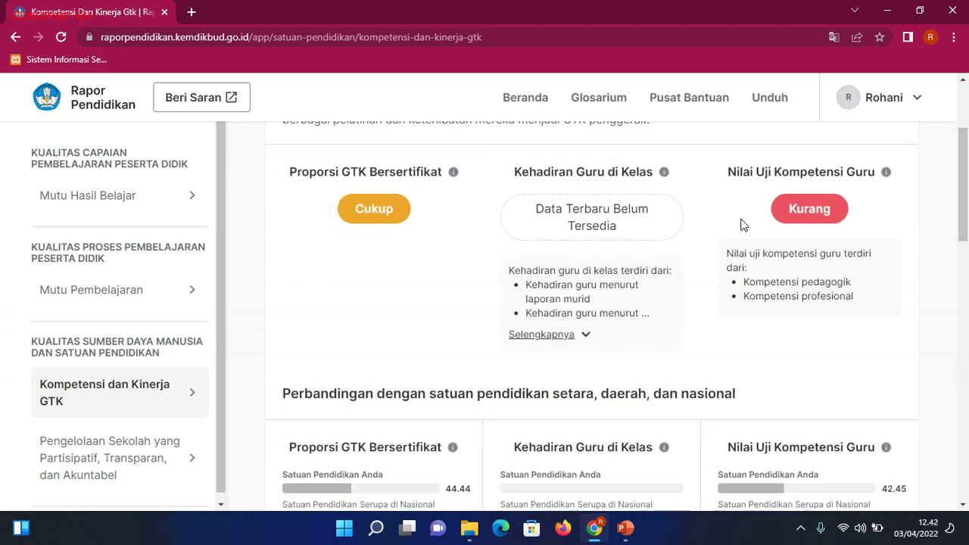
mouse_move(361, 211)
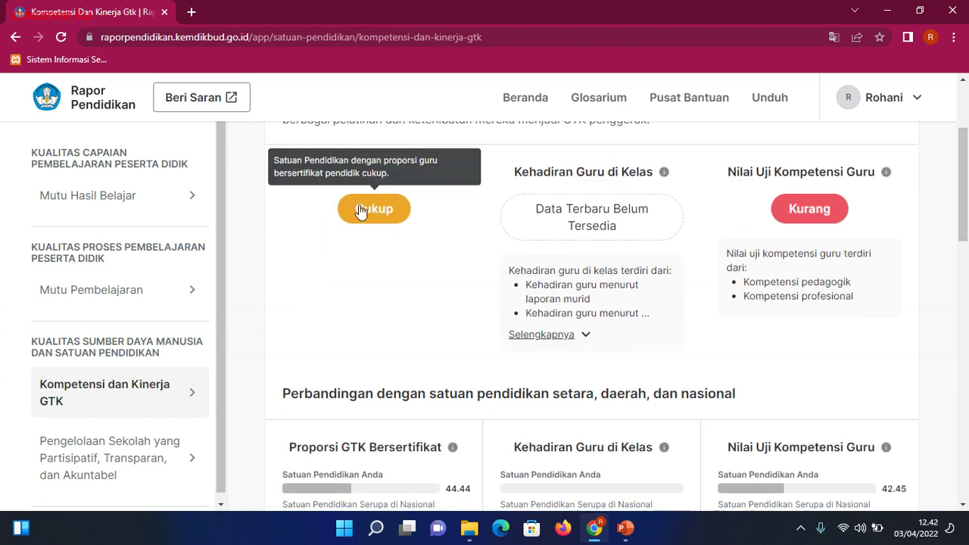
drag(964, 178, 968, 416)
click(580, 466)
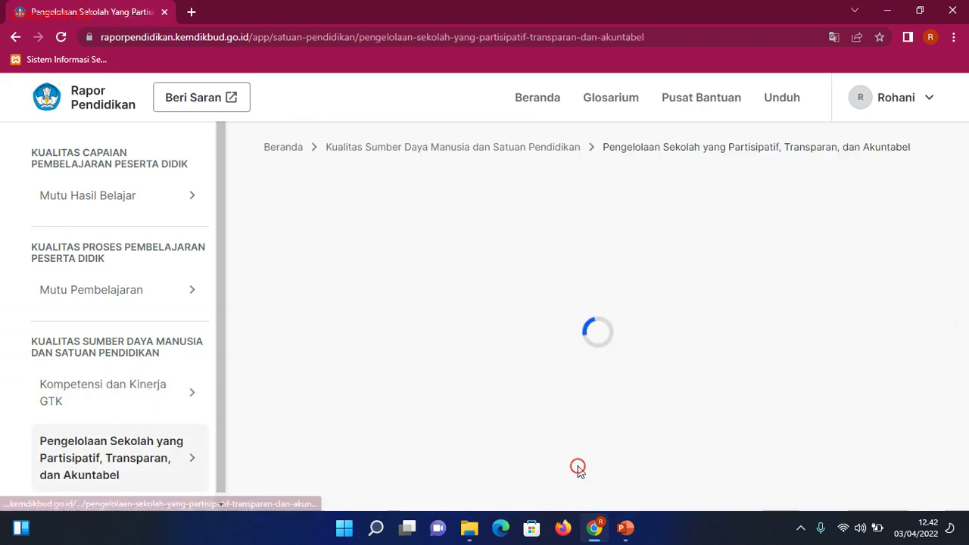
drag(968, 216, 958, 461)
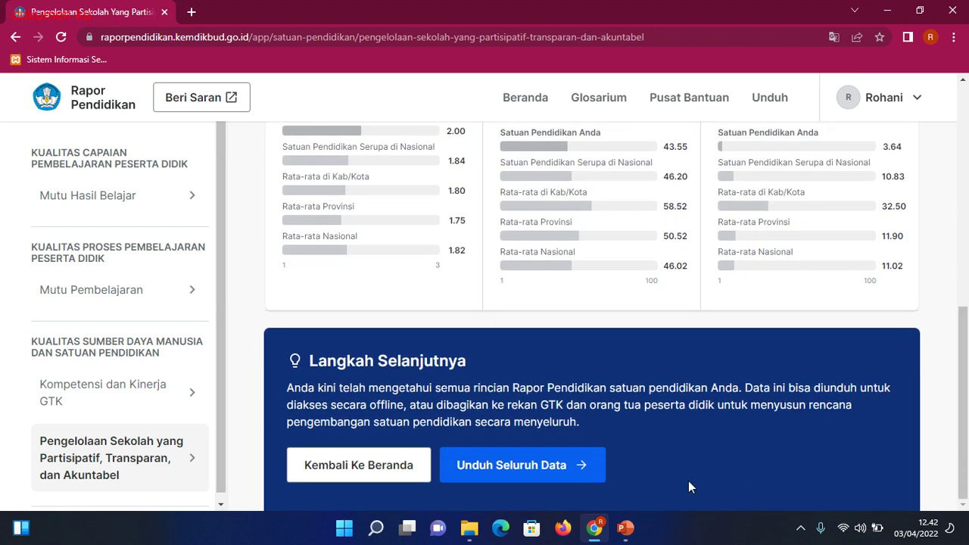
Step: Go to the full data download page and download the 2022 Rapor Pendidikan report
click(542, 467)
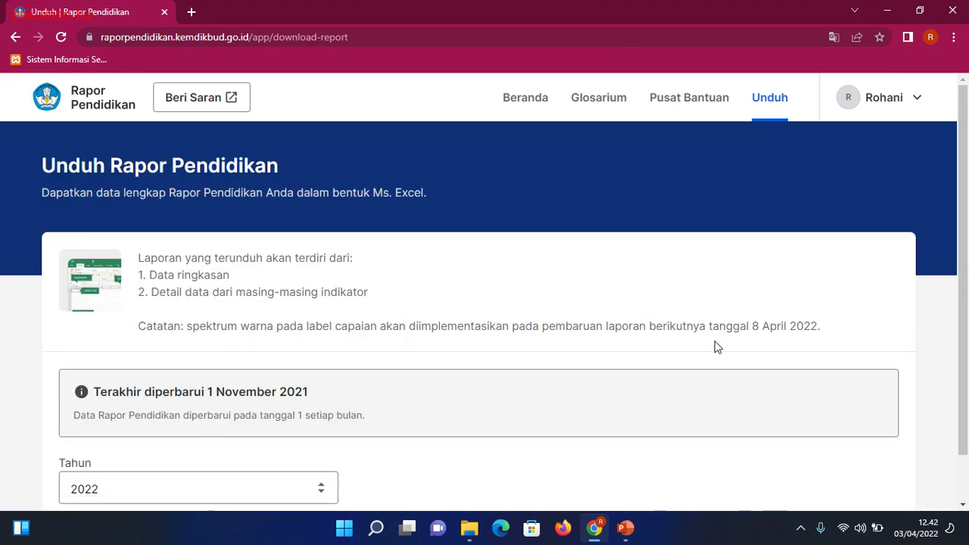
drag(959, 228, 959, 276)
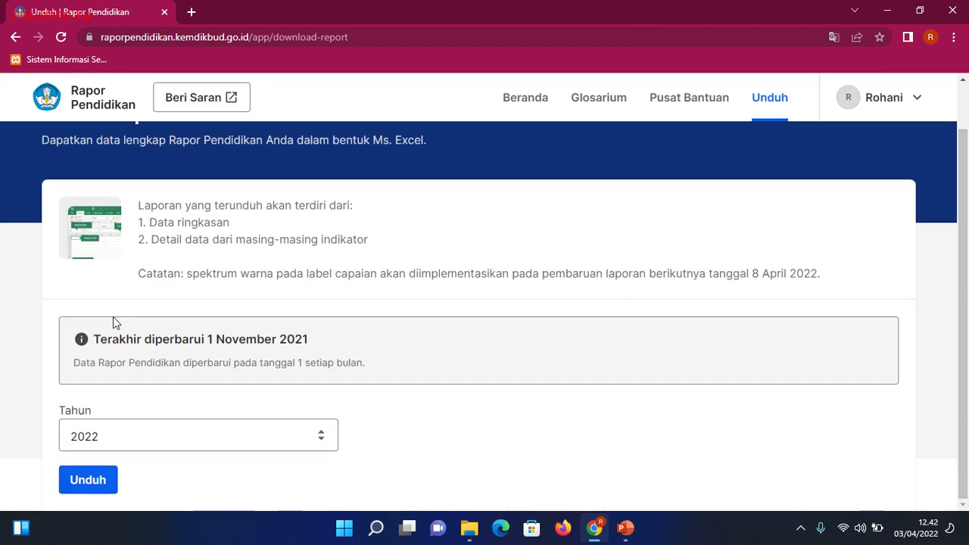
click(92, 482)
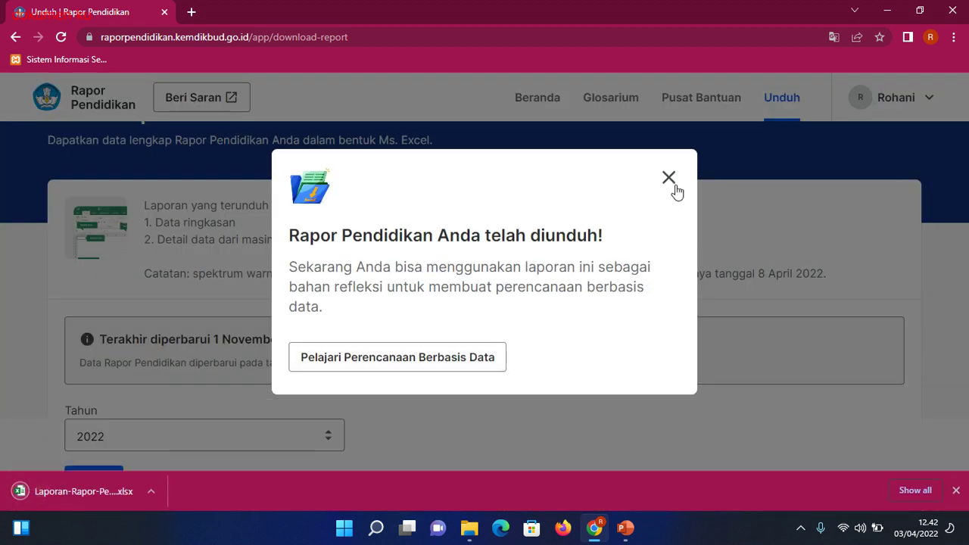
click(671, 182)
Step: Download the 2022 report again and open the help topics on Perencanaan Berbasis Data
click(89, 457)
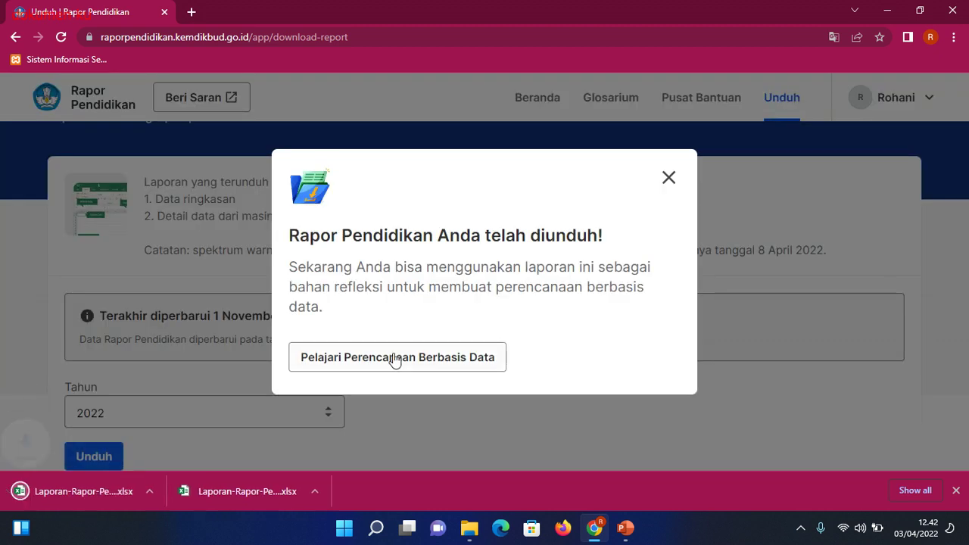
click(392, 364)
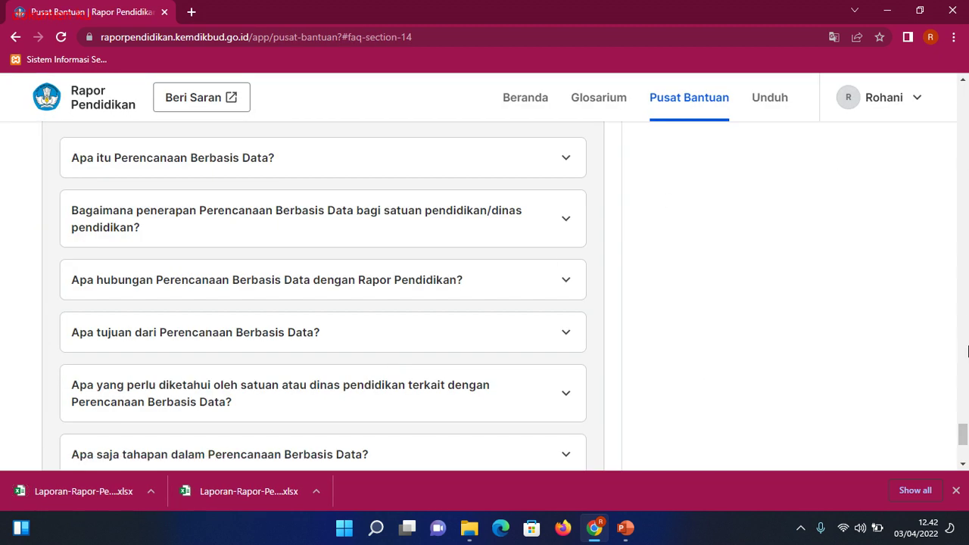
drag(964, 435, 964, 392)
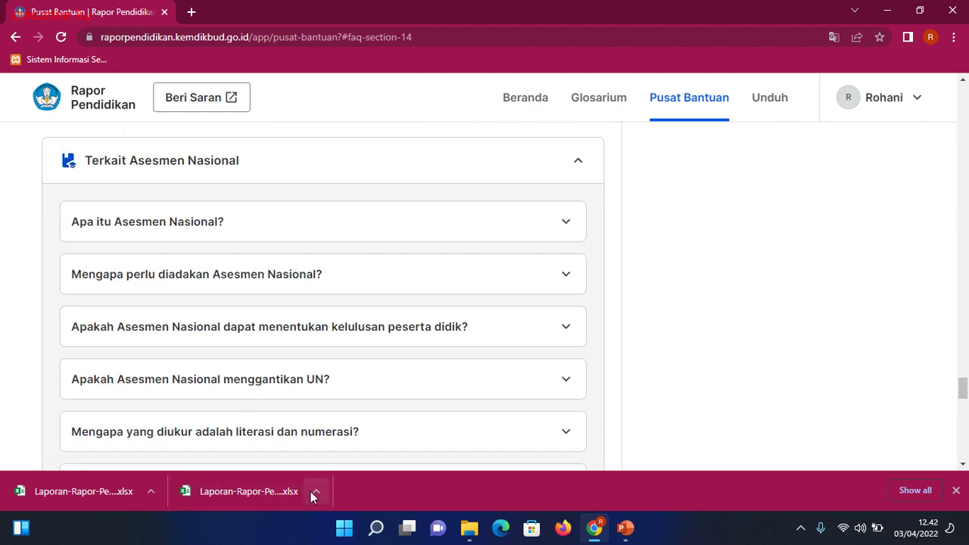
Step: Open the most recently downloaded report in Excel with editing enabled and zoom the sheet out to 60%
click(272, 492)
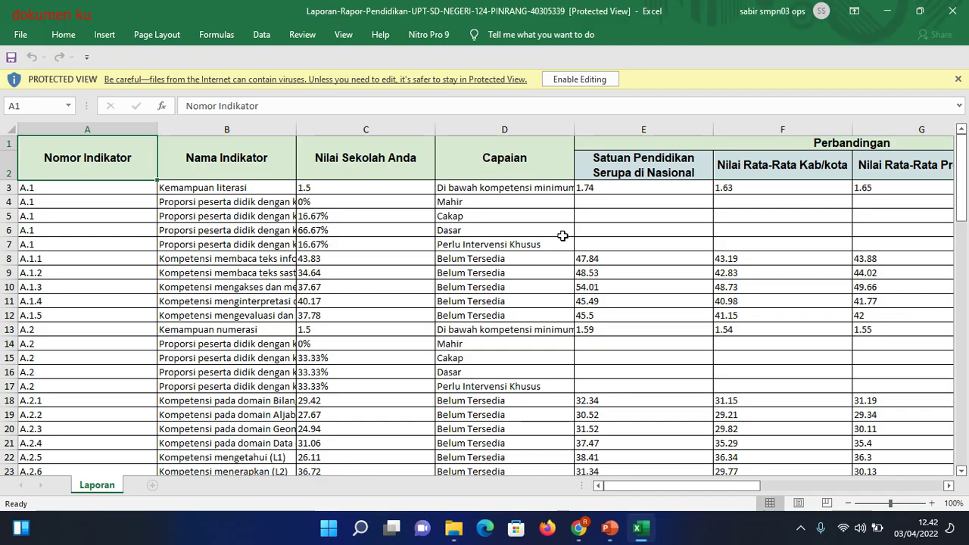
click(580, 79)
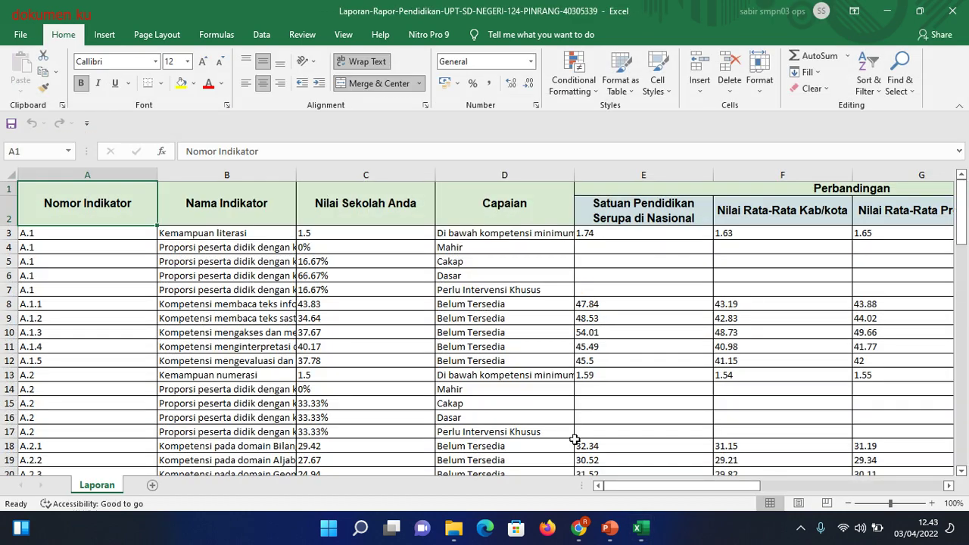
click(848, 503)
click(849, 503)
click(848, 503)
click(848, 503)
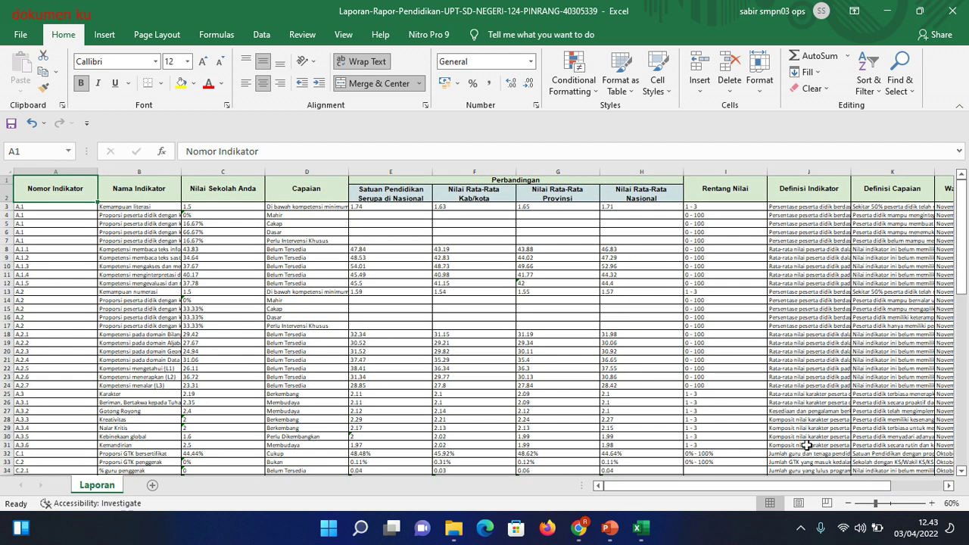
Step: Autofit the width of the Definisi Indikator column to its contents
click(23, 205)
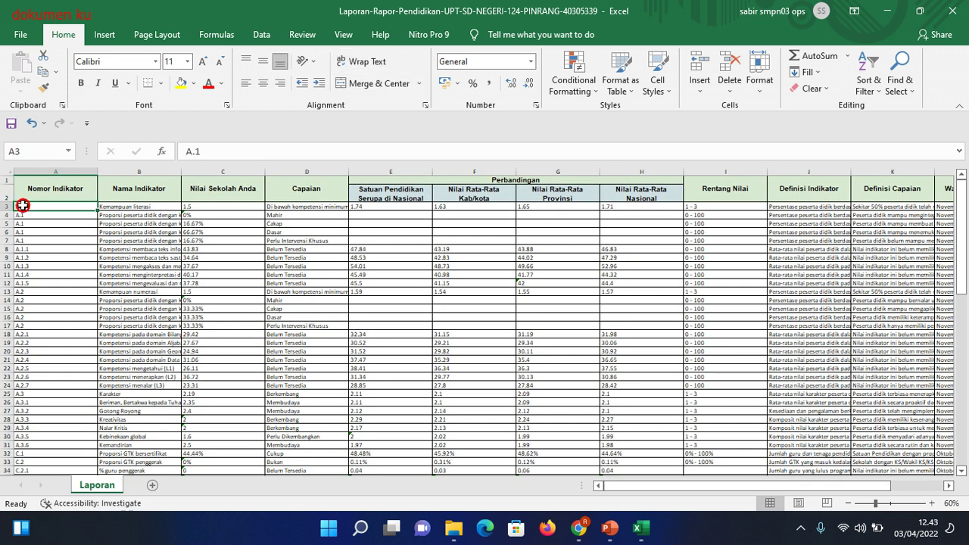
drag(645, 487, 699, 487)
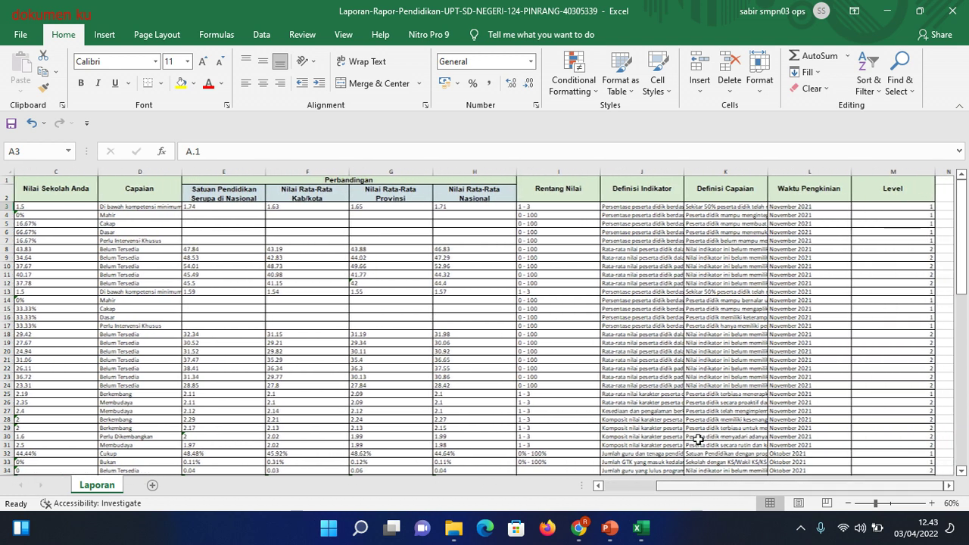
double_click(683, 172)
drag(701, 486, 894, 481)
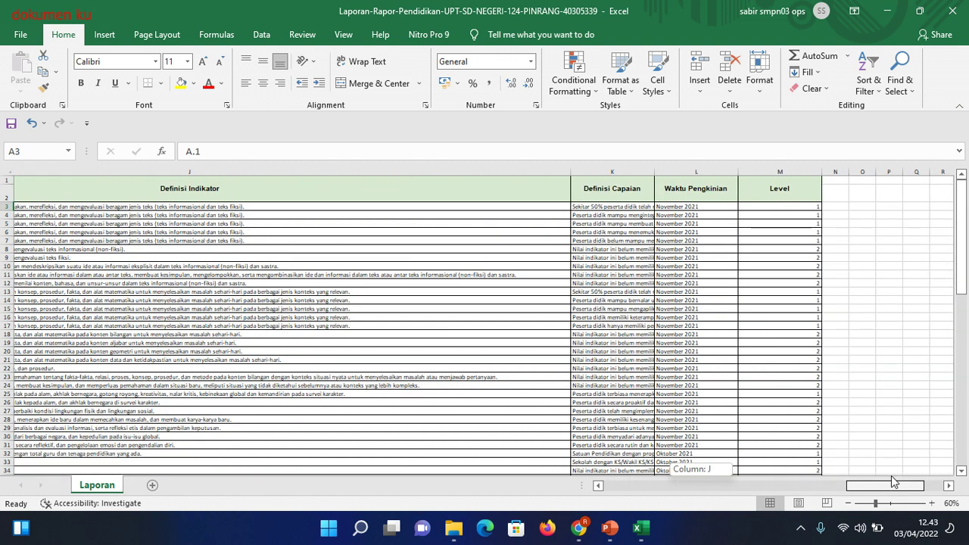
drag(892, 482, 884, 483)
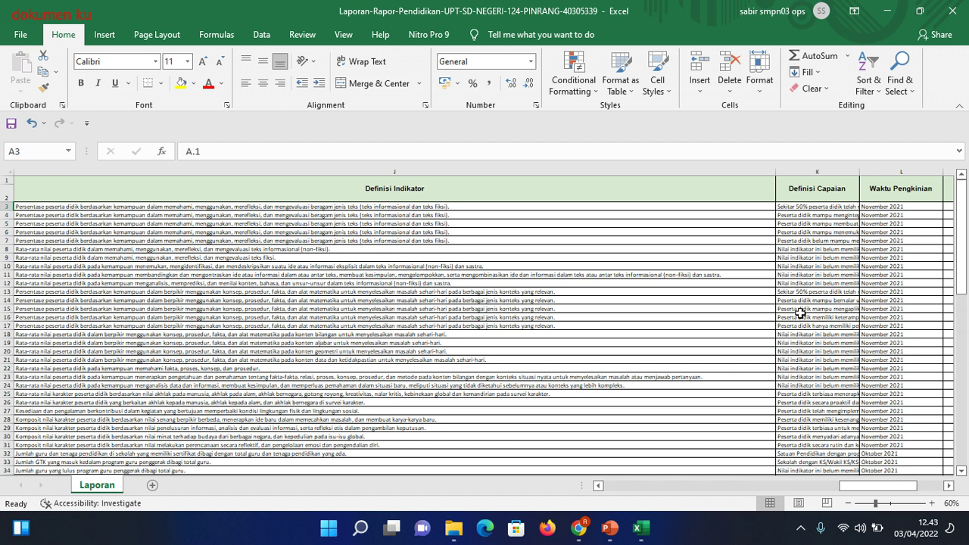
Step: Inspect the Definisi Capaian and Capaian entries in row 3, and select the Nilai Sekolah Anda values in C3:C86
click(811, 207)
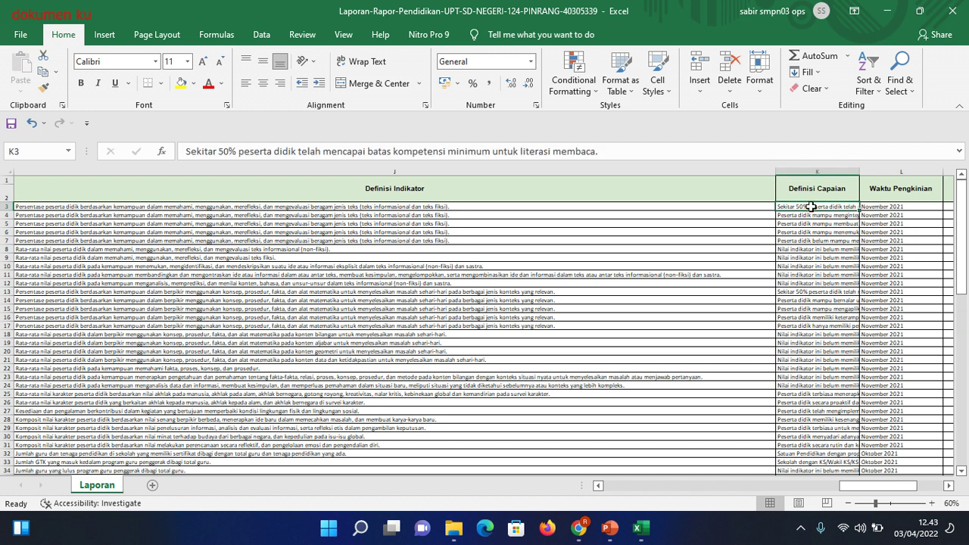
drag(847, 483, 618, 467)
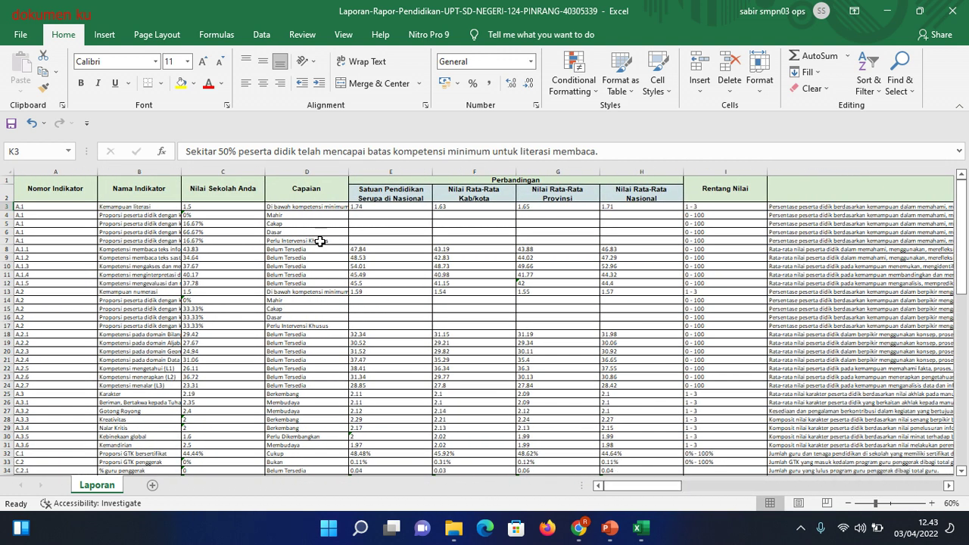
click(293, 209)
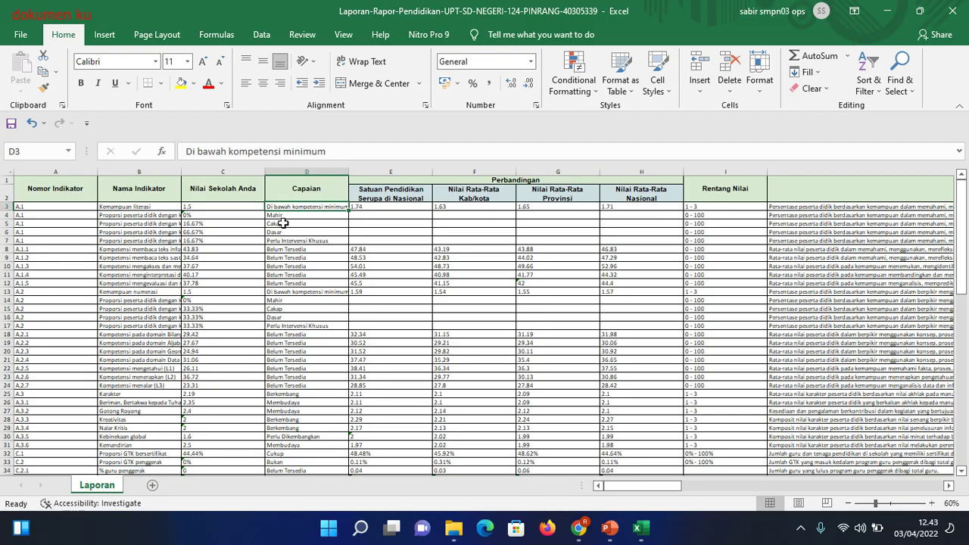
drag(222, 206, 212, 449)
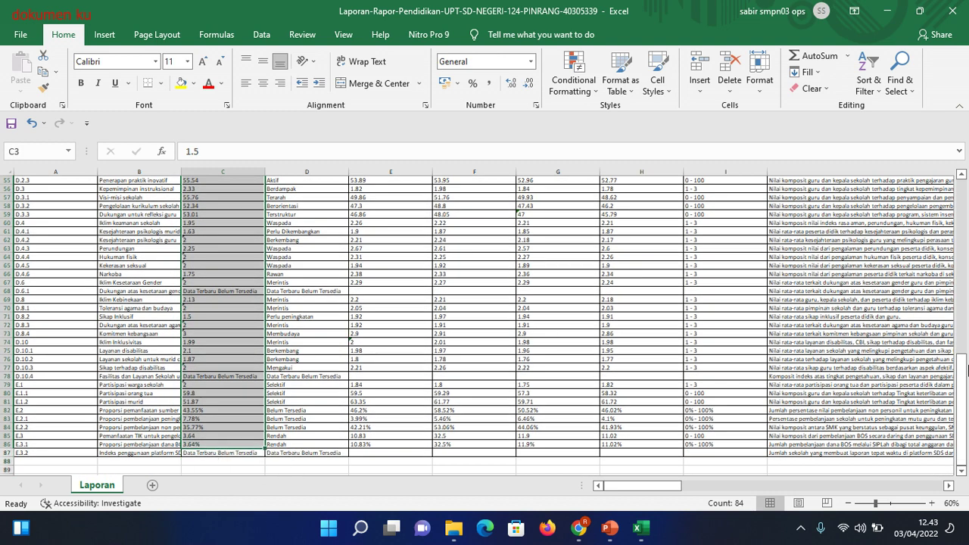
drag(961, 399, 949, 206)
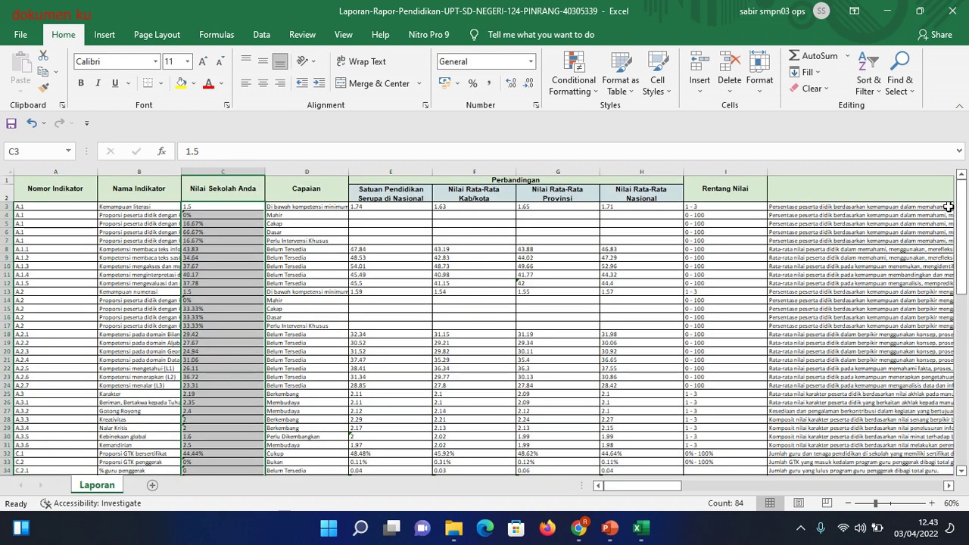
Step: Autofit the widths of the Nama Indikator and Capaian columns to their contents
double_click(183, 172)
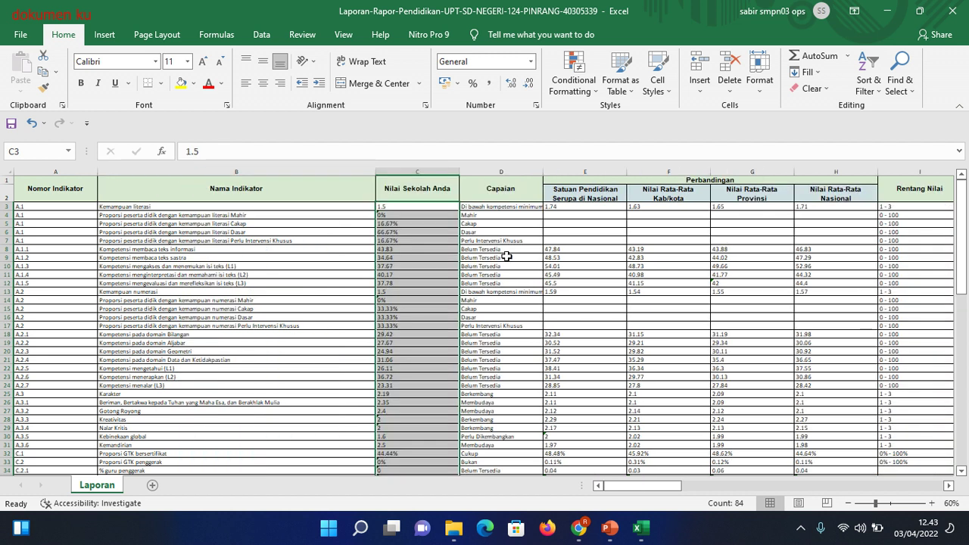
double_click(544, 167)
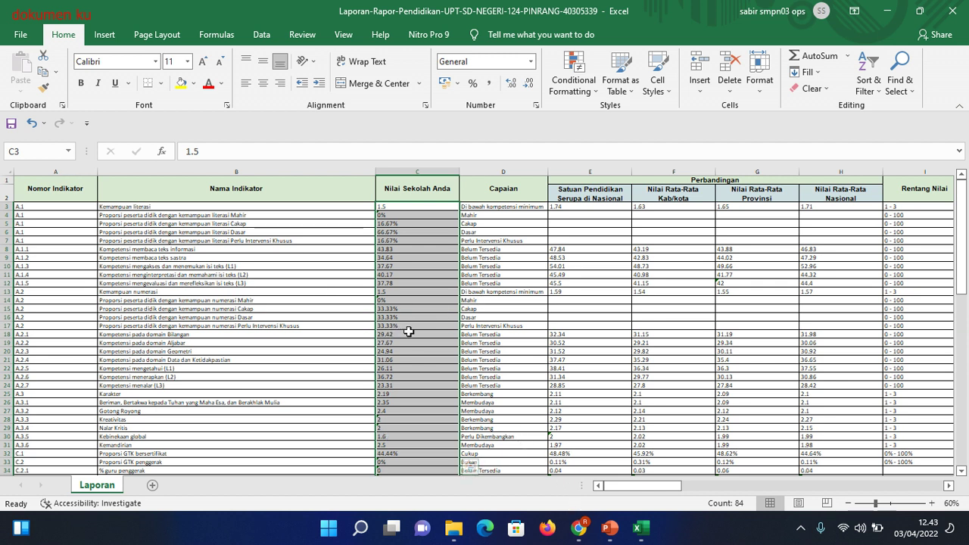
click(801, 528)
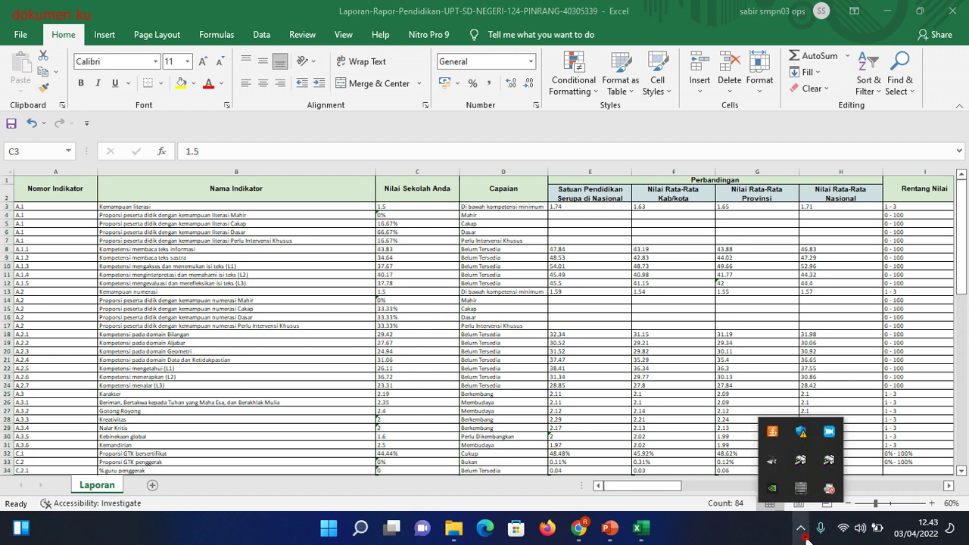
click(829, 435)
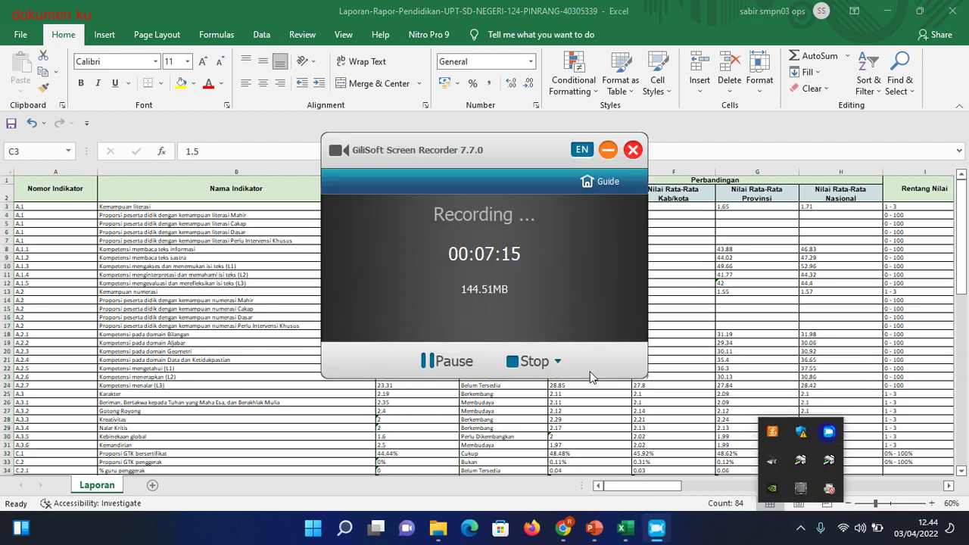